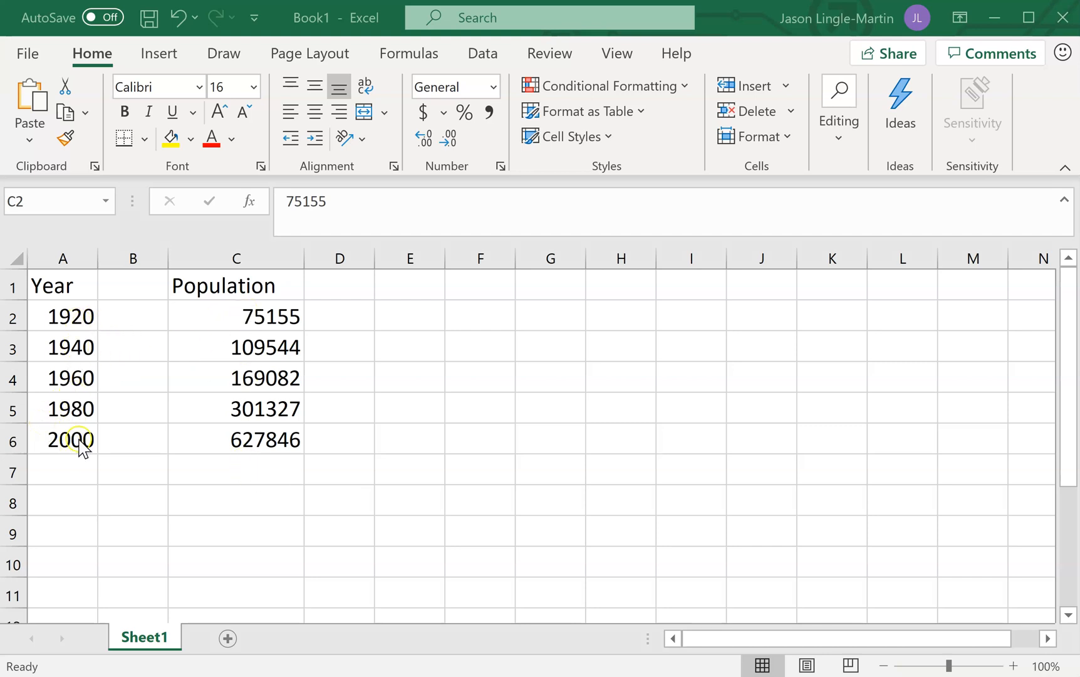
# - Enter the values 20, 40, 60, 80 and 100 in cells B2 to B6 beside the years
pyautogui.click(145, 316)
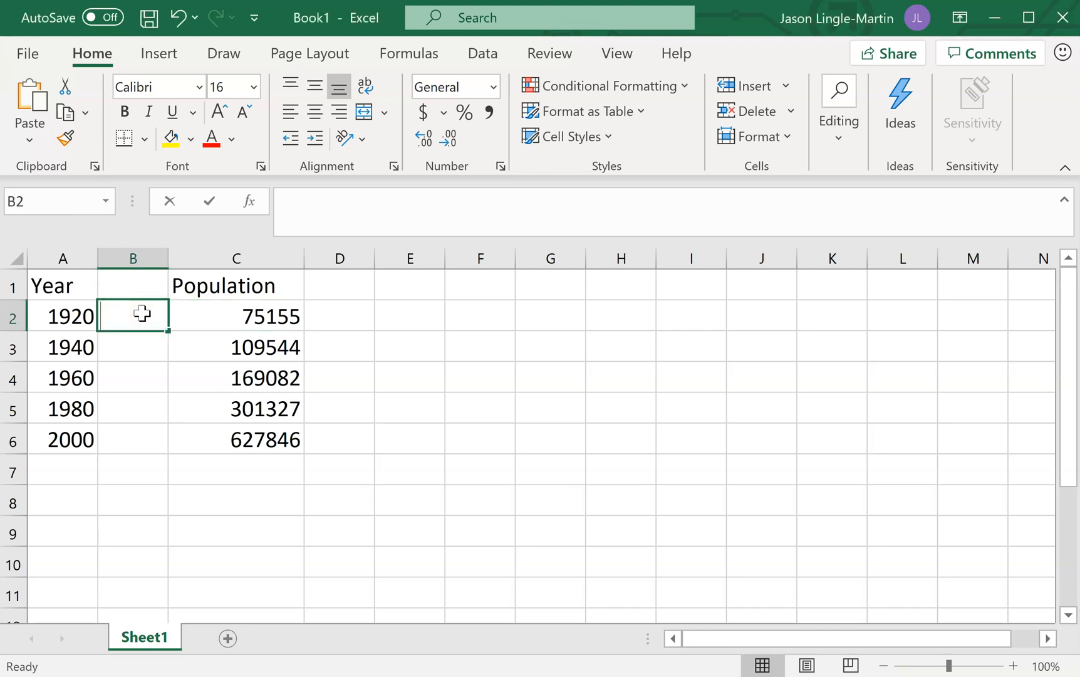
pyautogui.write('20')
pyautogui.press('Return')
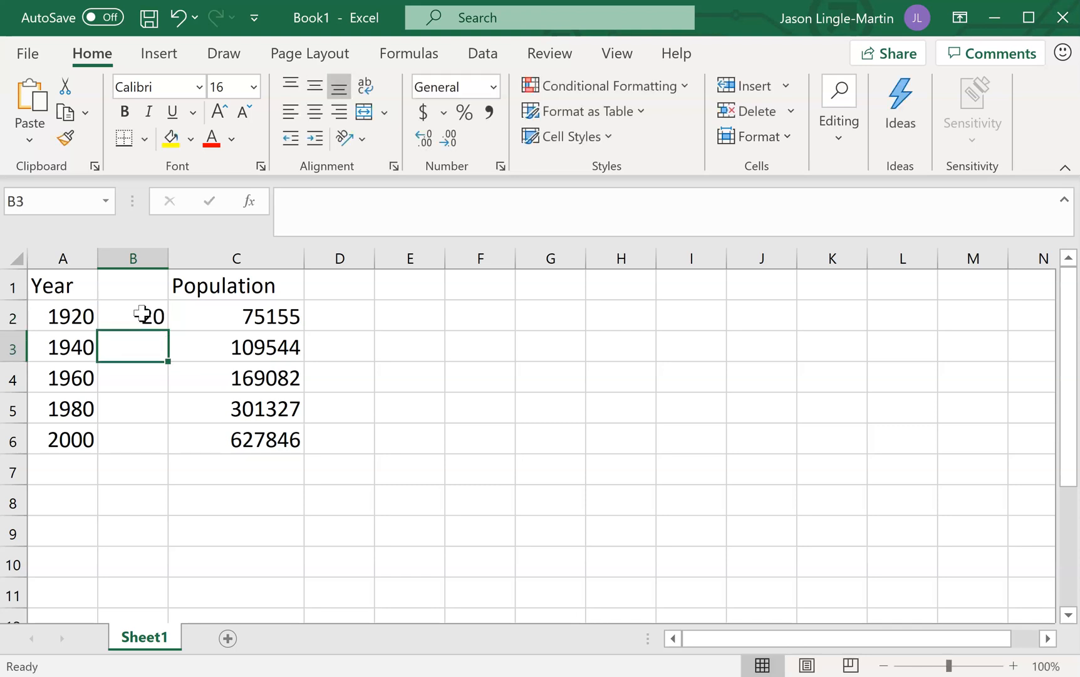
pyautogui.write('40')
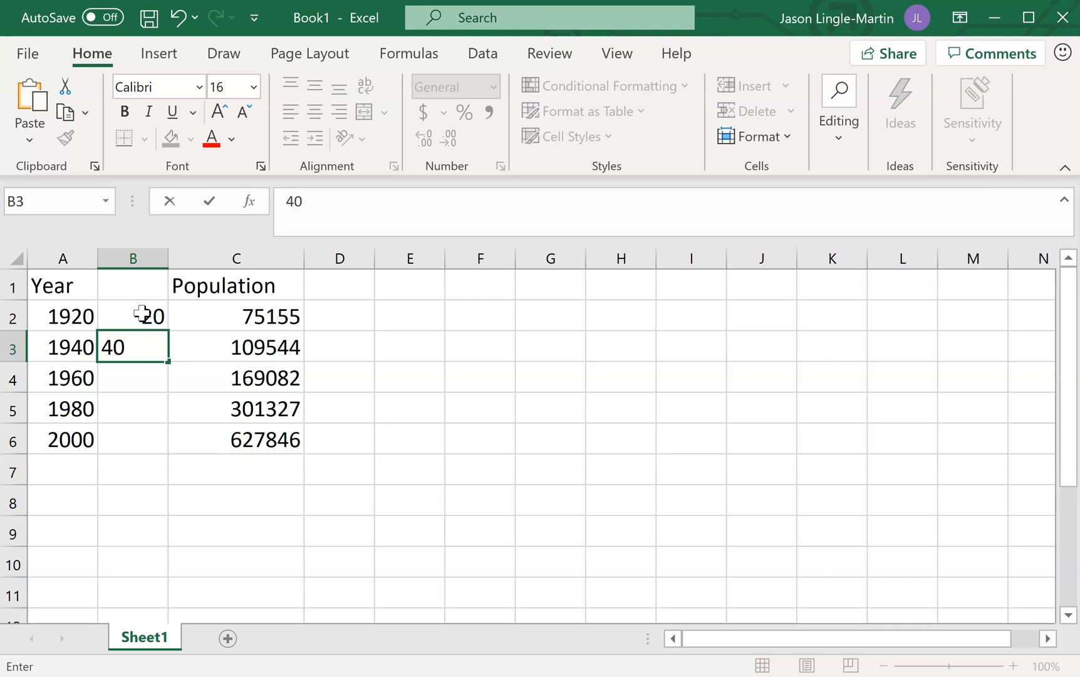
pyautogui.press('Return')
pyautogui.write('60')
pyautogui.press('Return')
pyautogui.write('80')
pyautogui.press('Return')
pyautogui.write('100')
pyautogui.press('Return')
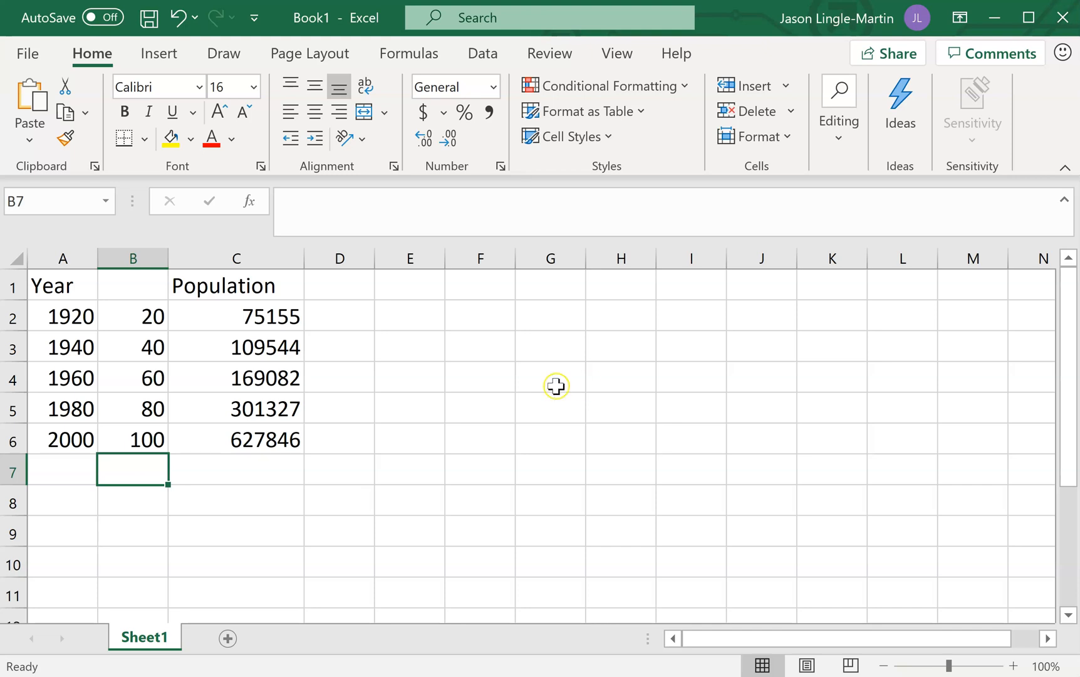
# - Insert the recommended scatter chart with connecting lines from the data in B2:C6
pyautogui.moveTo(149, 317); pyautogui.dragTo(239, 440)
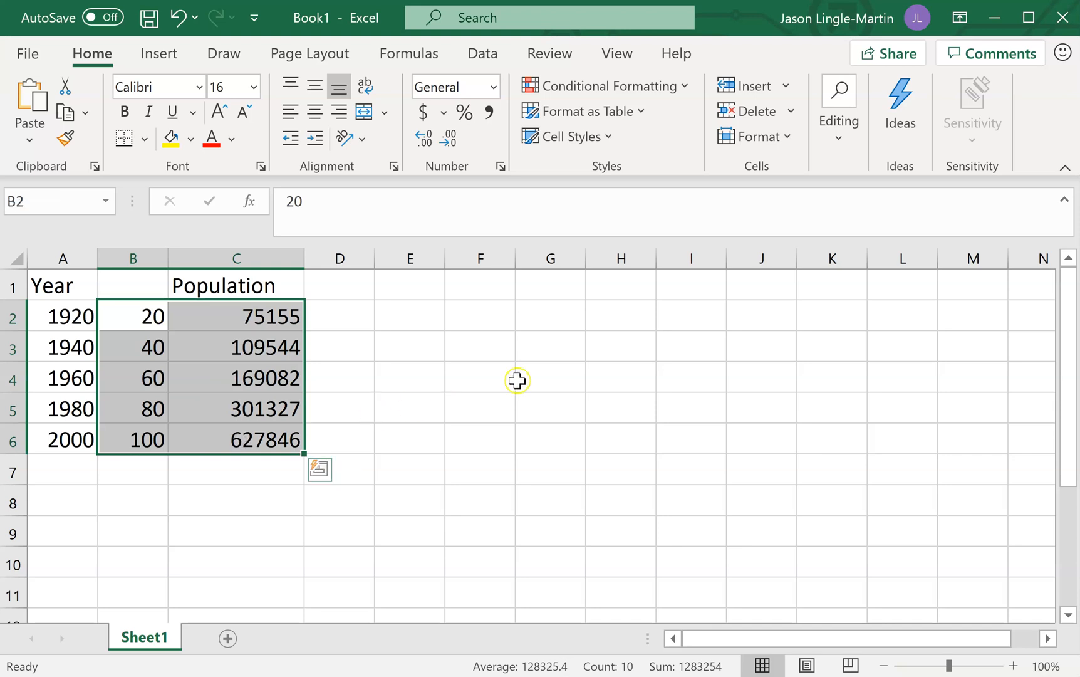
pyautogui.click(161, 54)
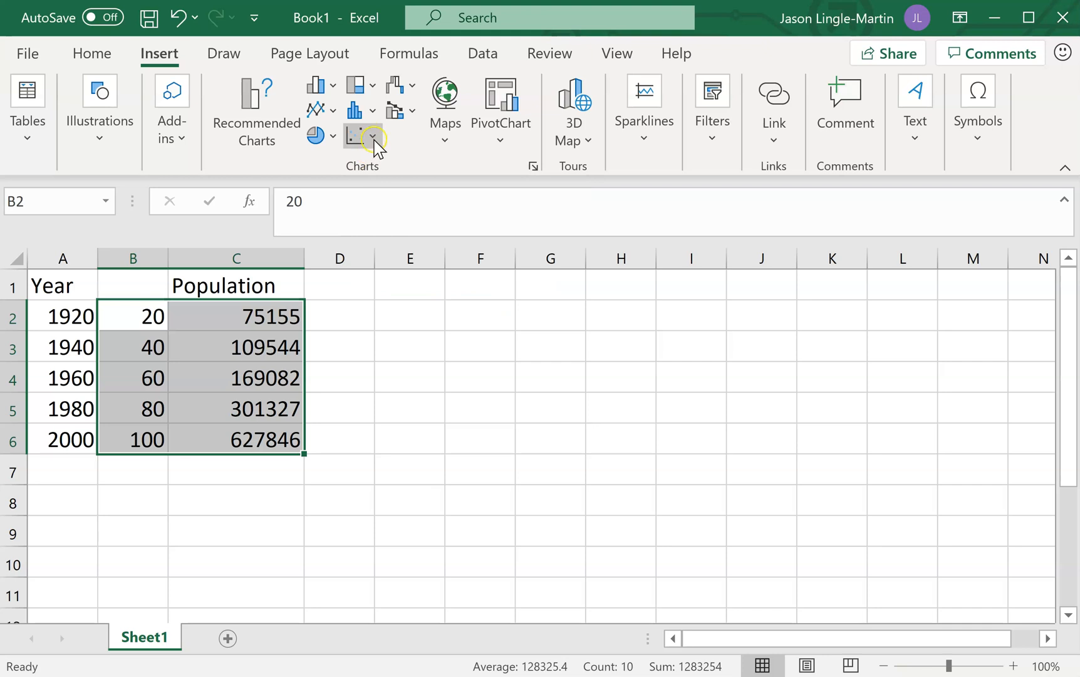
pyautogui.click(533, 167)
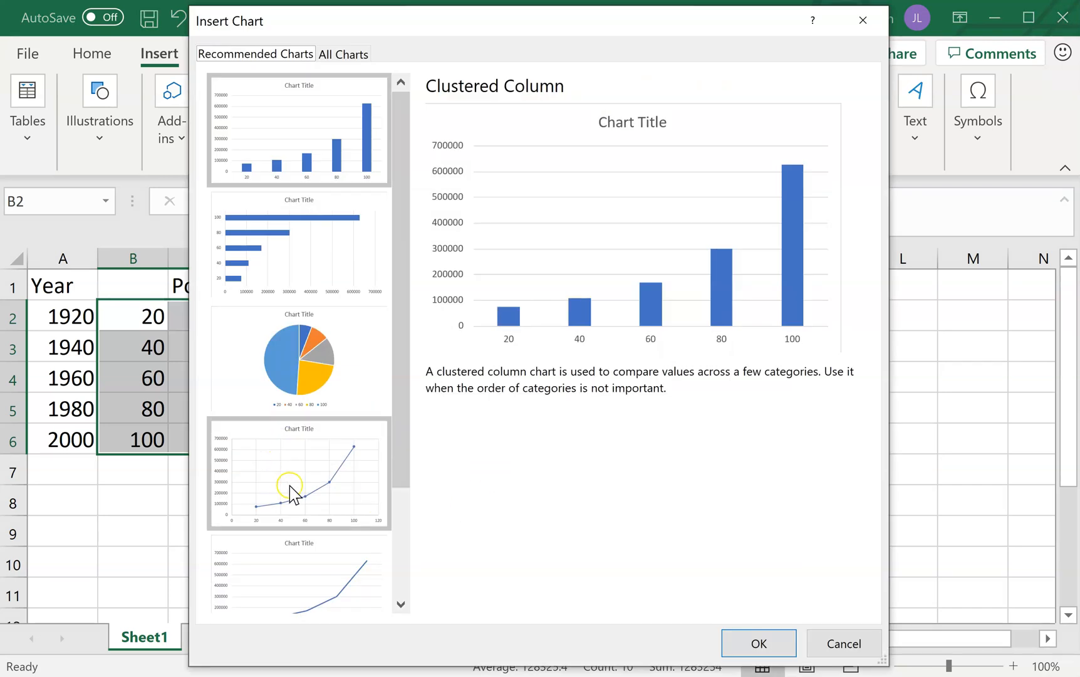
pyautogui.click(293, 468)
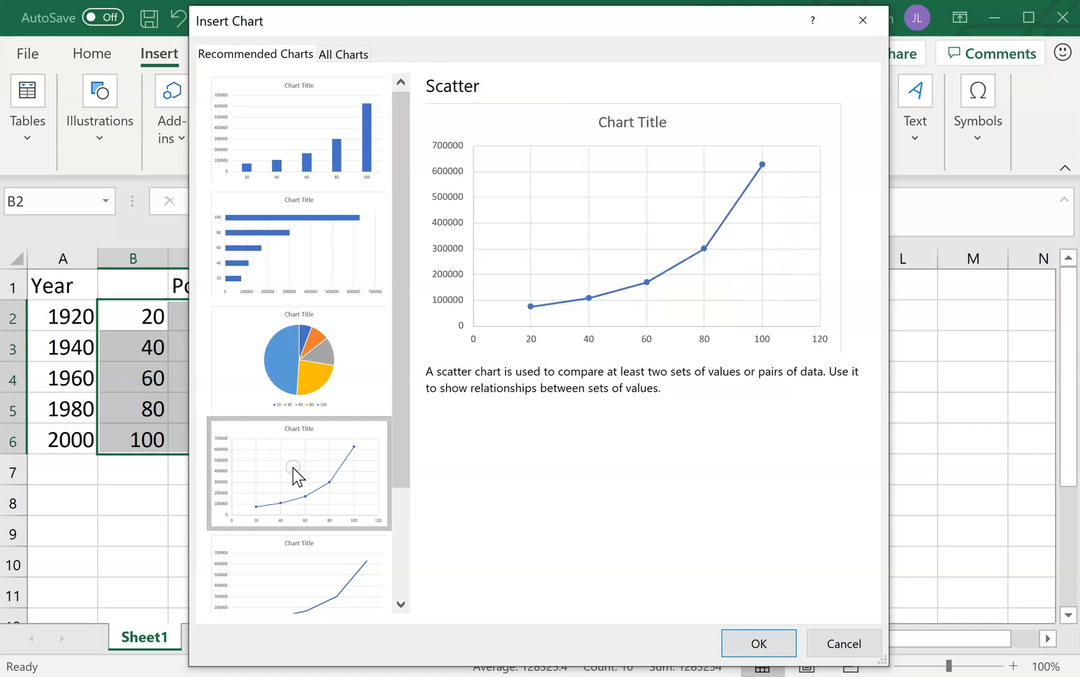
pyautogui.click(759, 643)
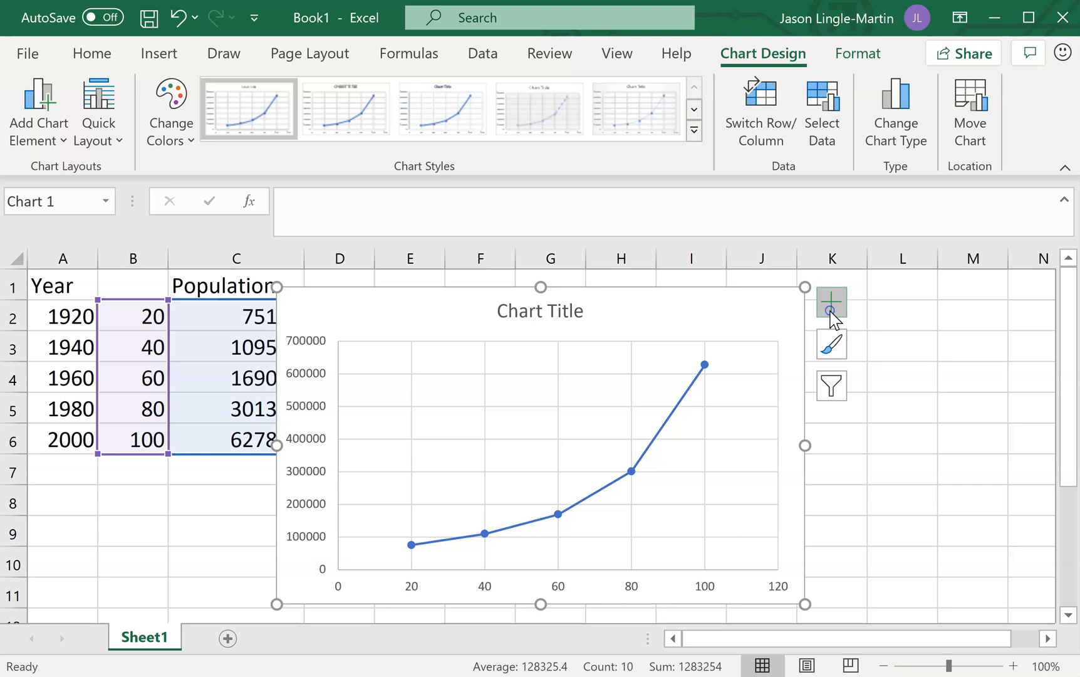
# - Add an exponential trendline to the population scatter chart
pyautogui.click(830, 311)
pyautogui.click(872, 495)
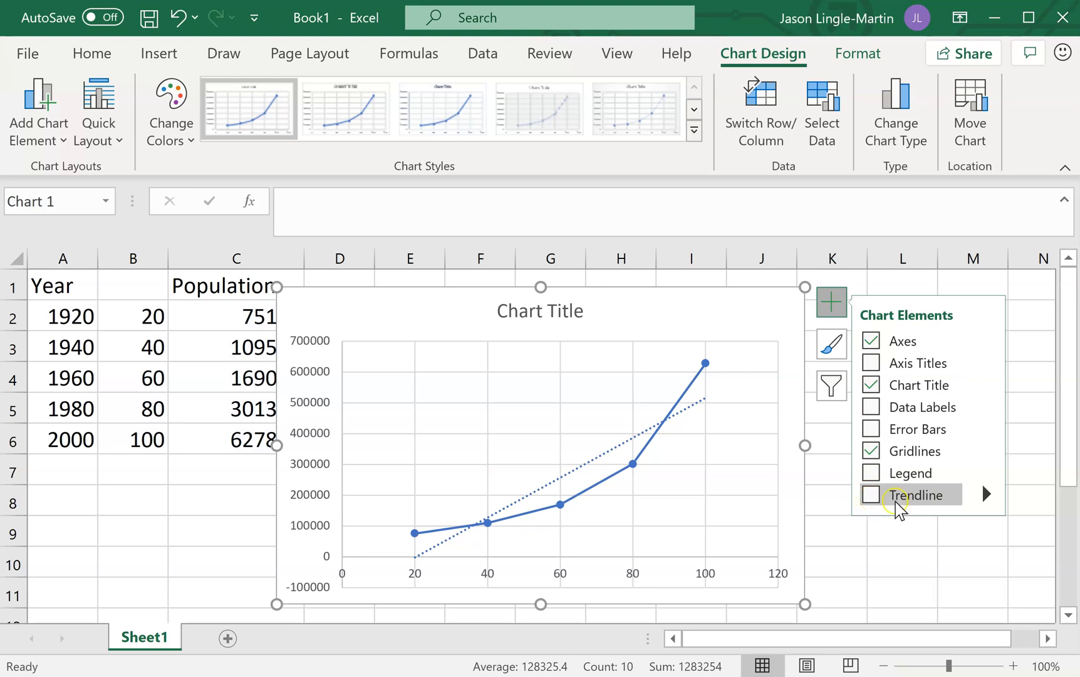
pyautogui.click(981, 496)
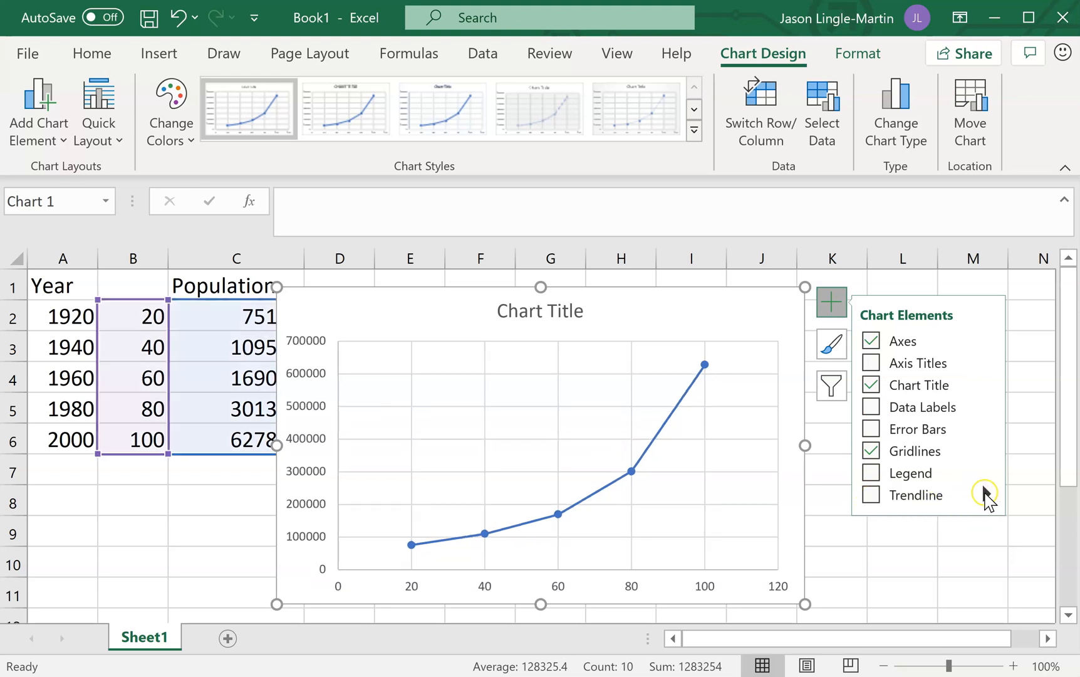
pyautogui.moveTo(985, 499)
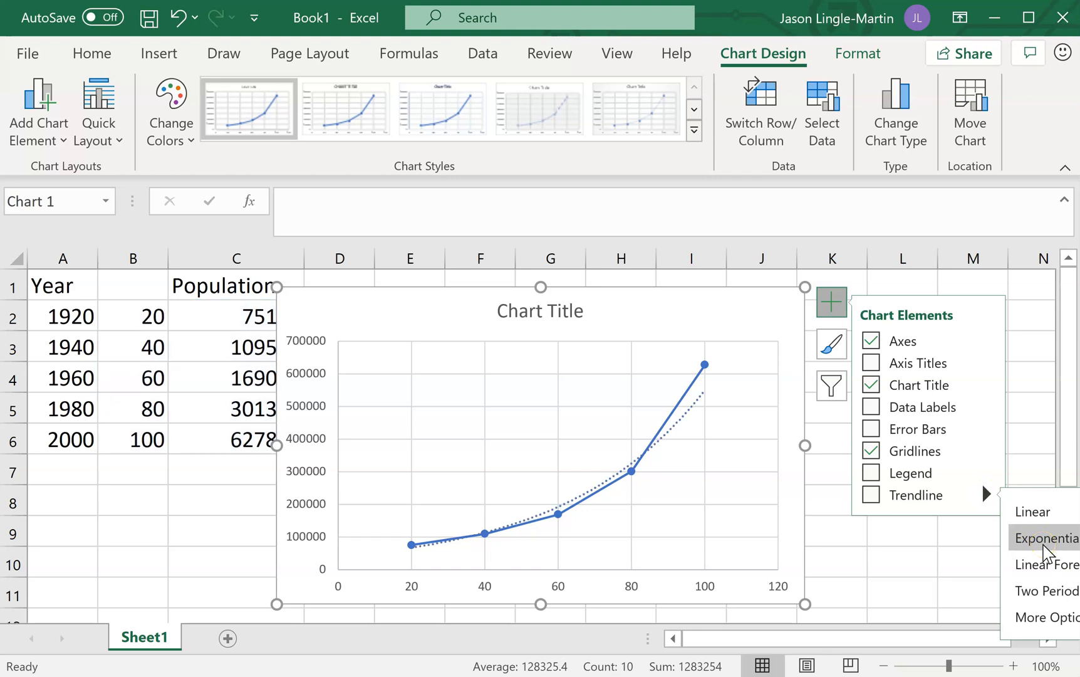
pyautogui.click(1043, 543)
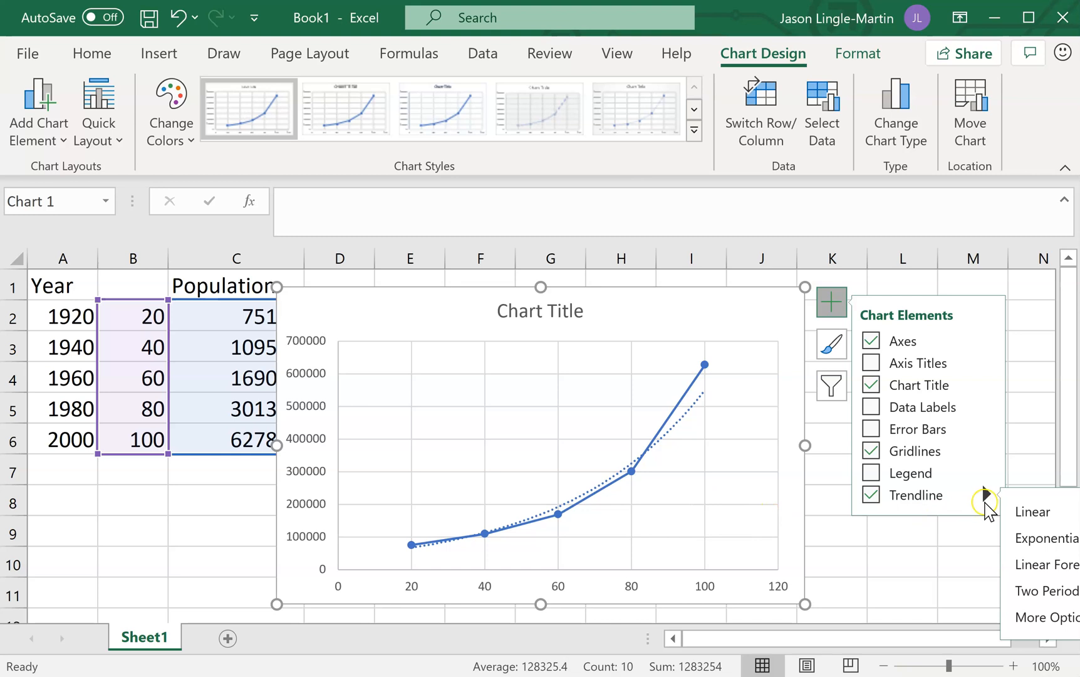
# - Add another trendline through its detailed options, display its equation on the chart and set its type to Exponential
pyautogui.click(1046, 620)
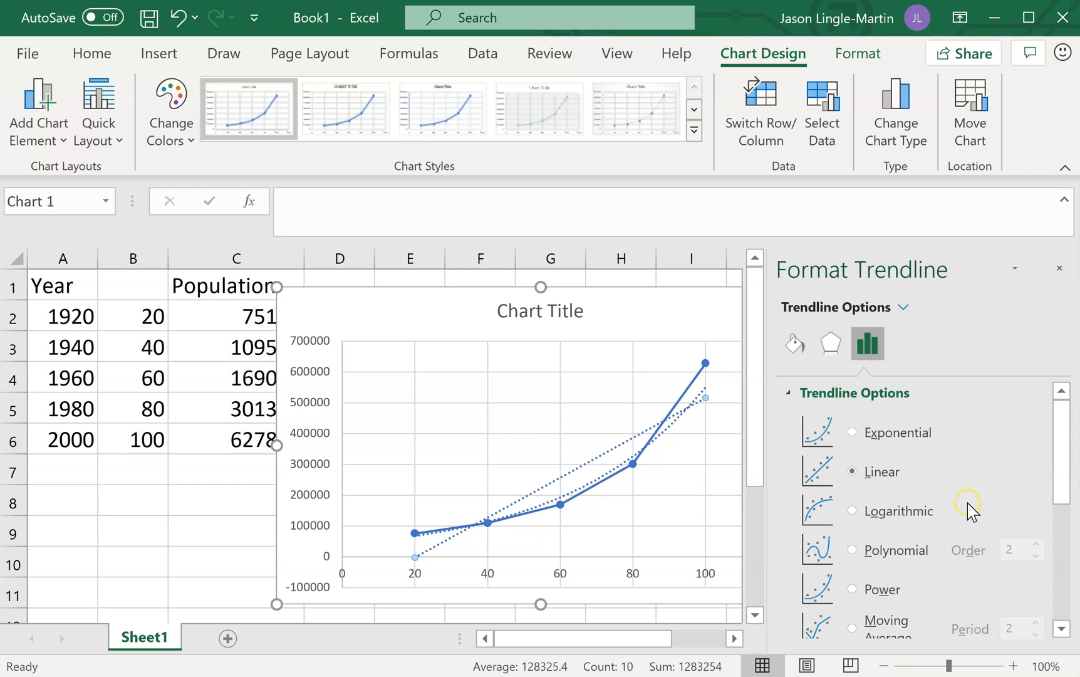
pyautogui.scroll(-3, 968, 501)
pyautogui.scroll(-3, 968, 502)
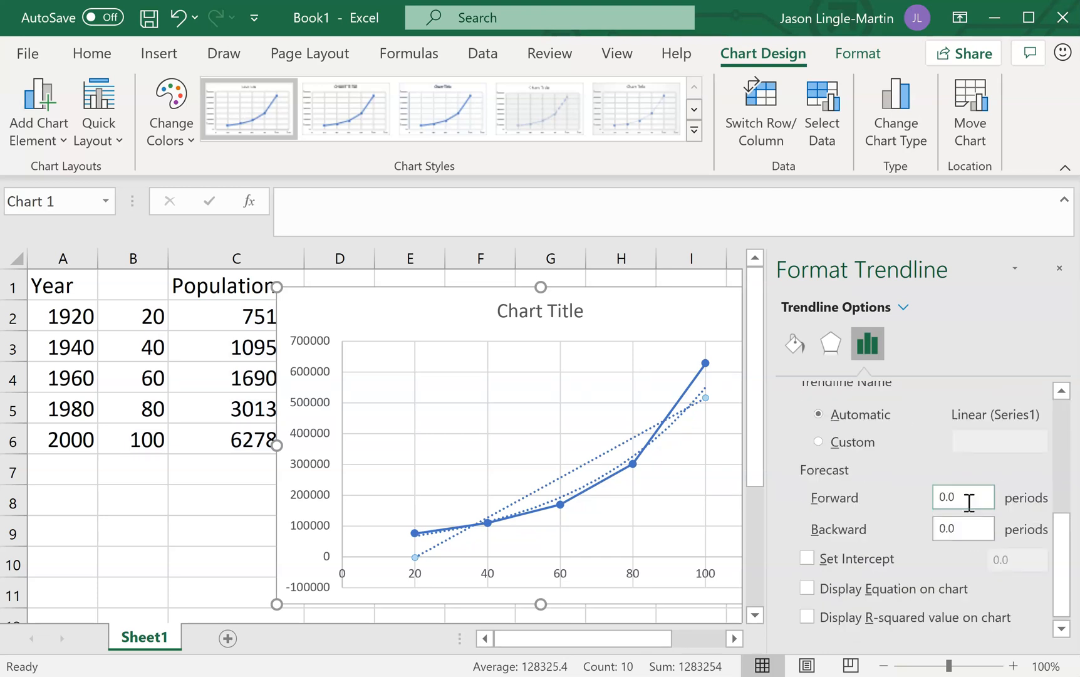
pyautogui.click(812, 590)
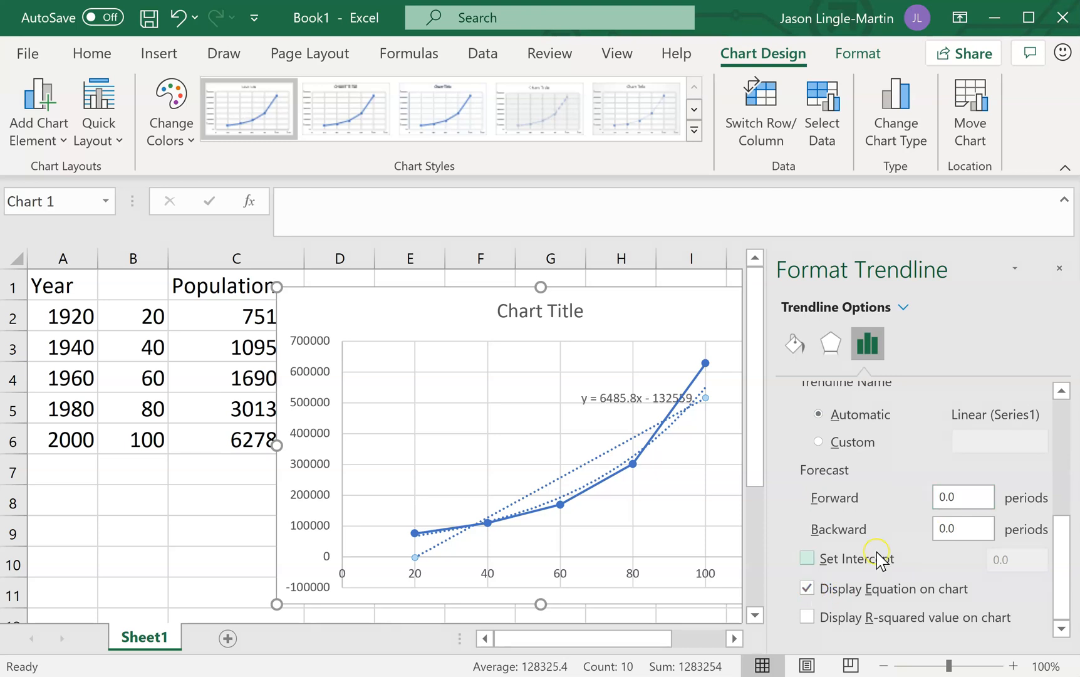
pyautogui.scroll(6, 881, 560)
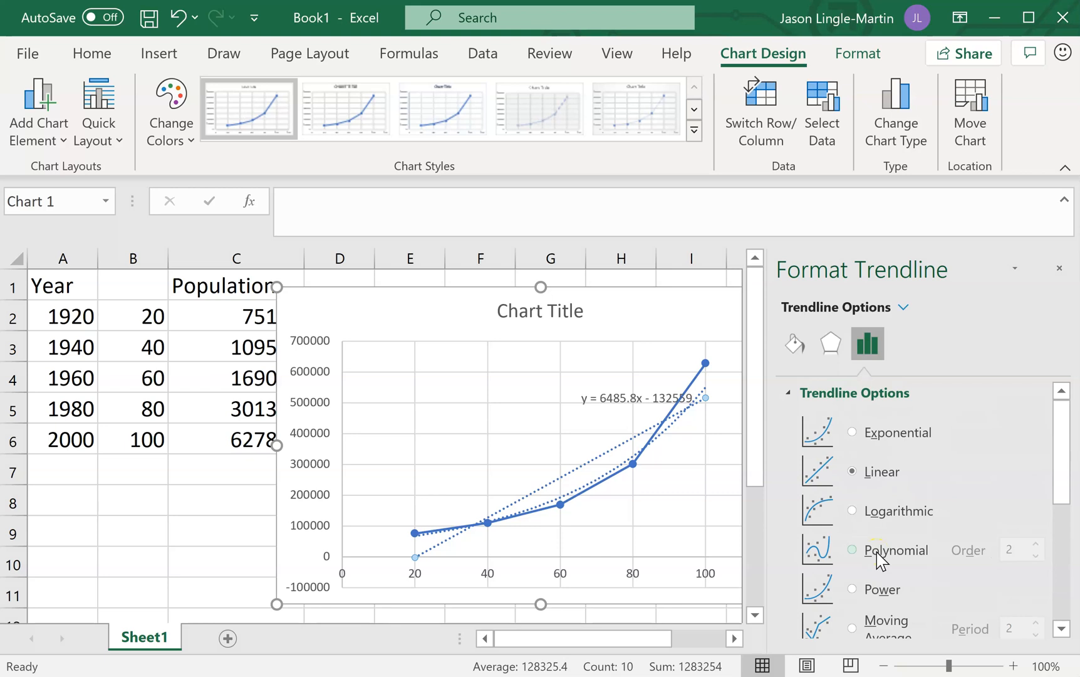
pyautogui.click(853, 432)
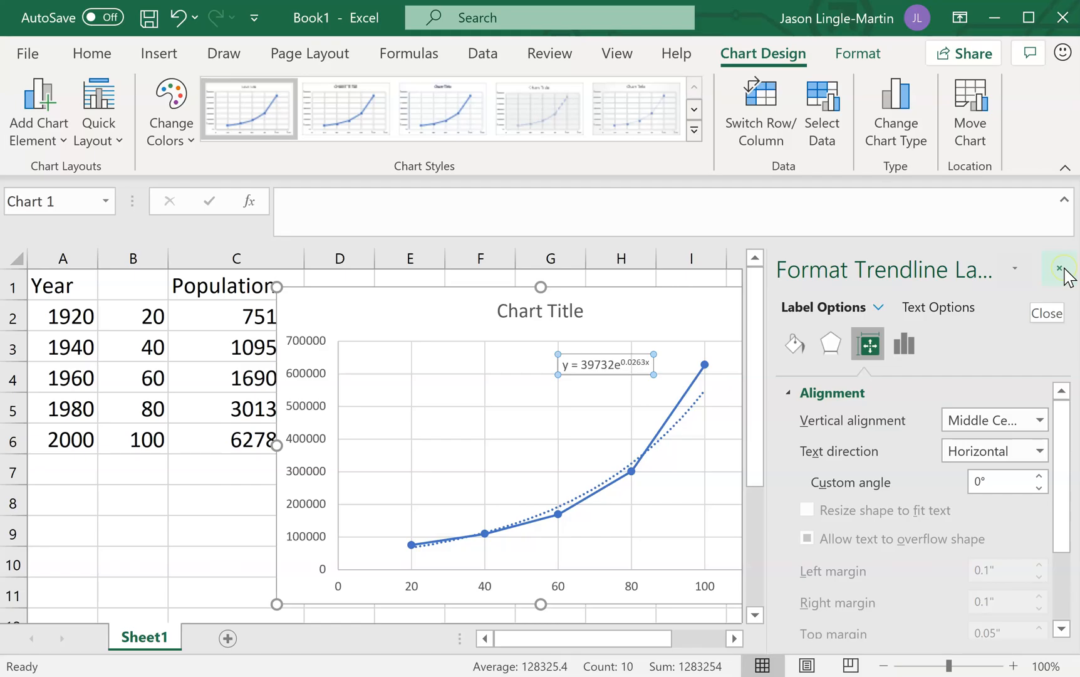
pyautogui.click(1064, 271)
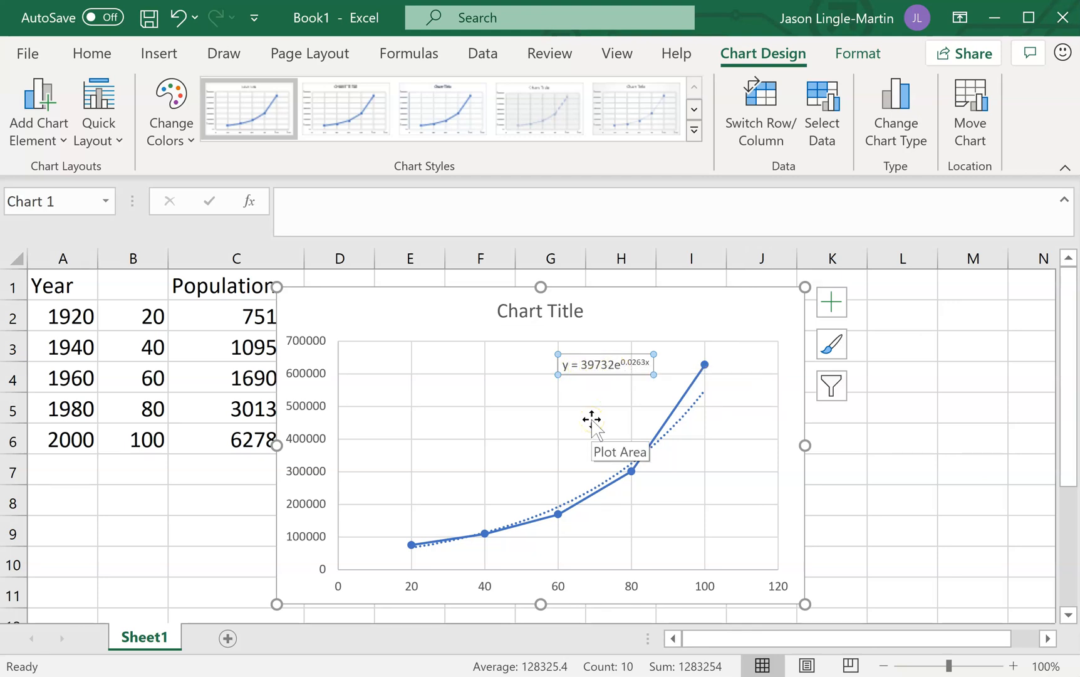
pyautogui.click(633, 379)
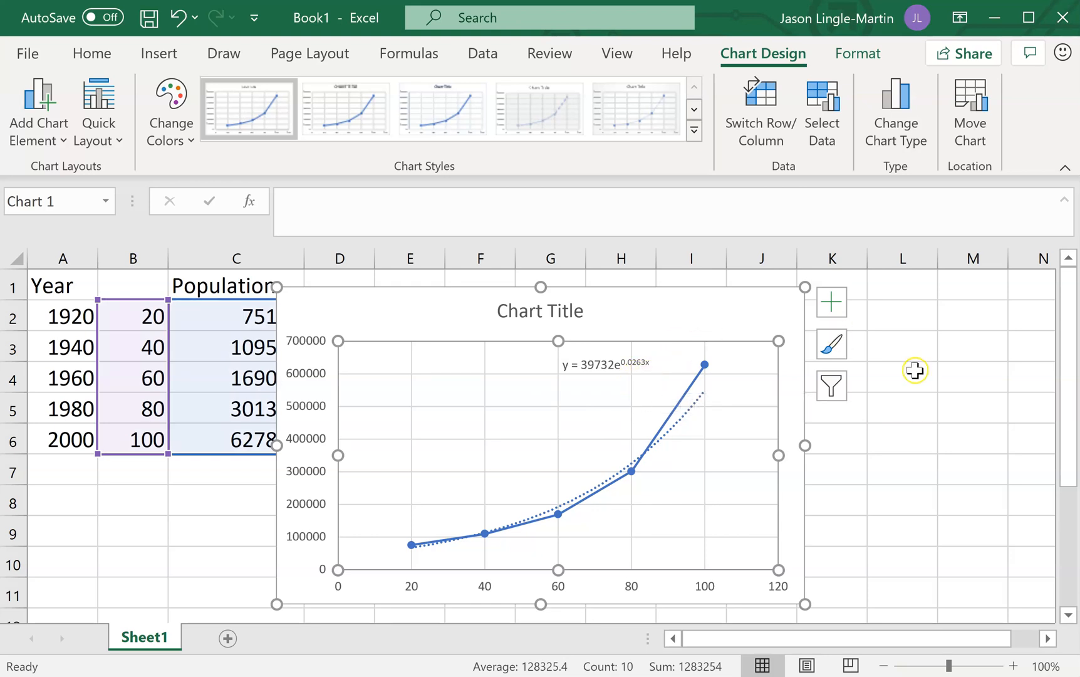
pyautogui.click(915, 370)
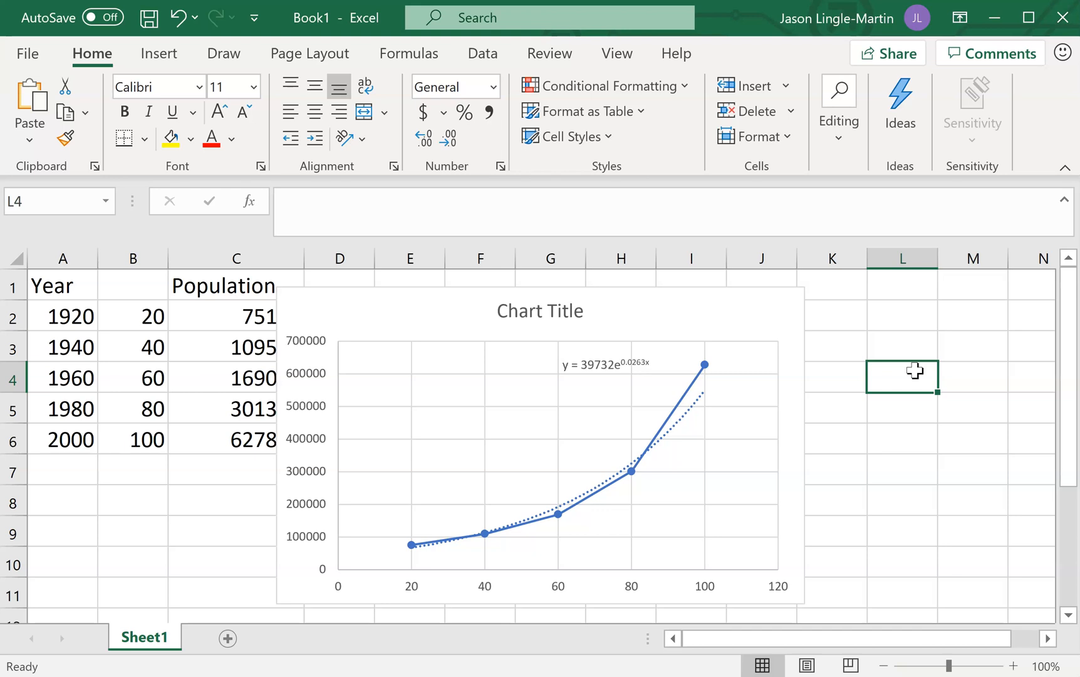
# - Calculate the percentage population change for 1940 in D3 with the formula =100*(C3-C2)/C2
pyautogui.click(336, 321)
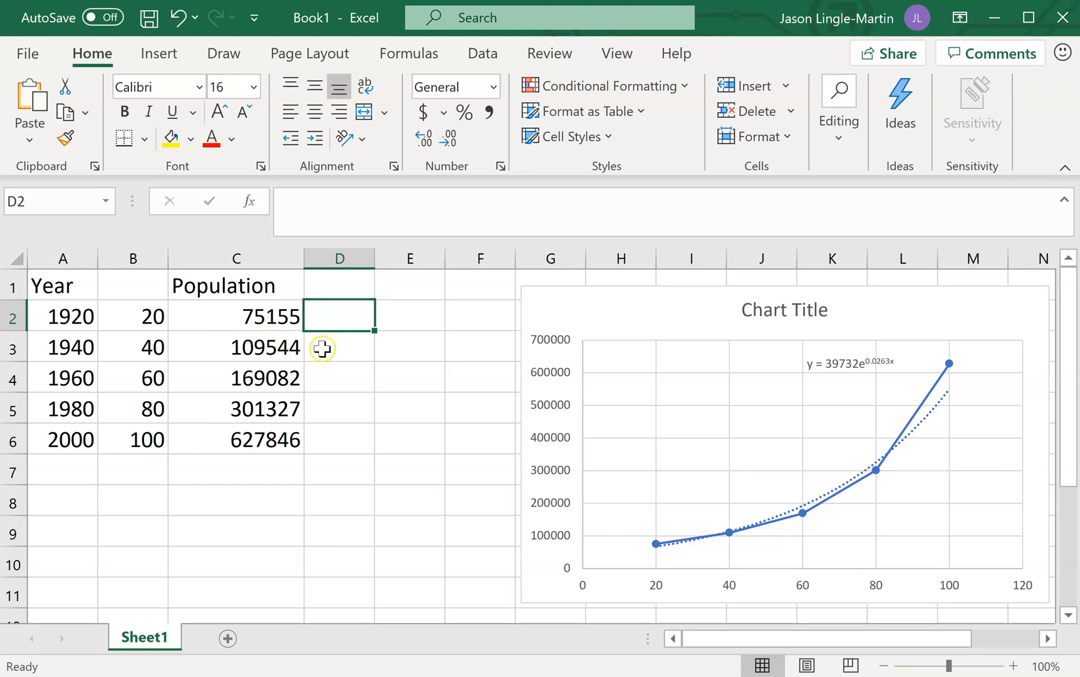
pyautogui.click(343, 350)
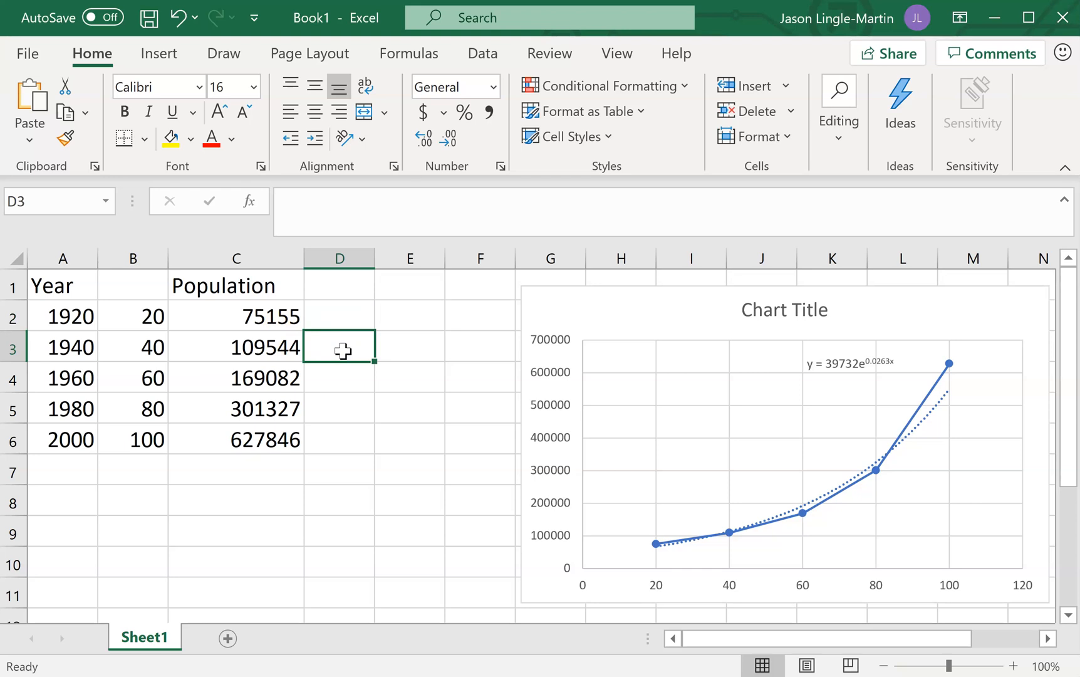
pyautogui.write('=')
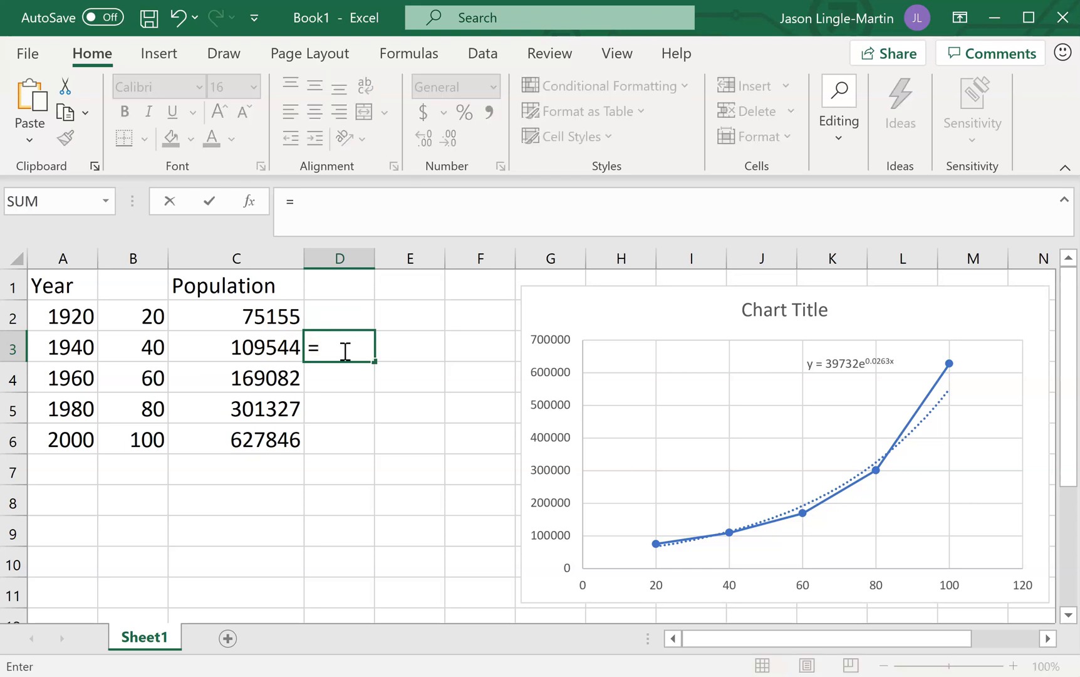
pyautogui.write('100*')
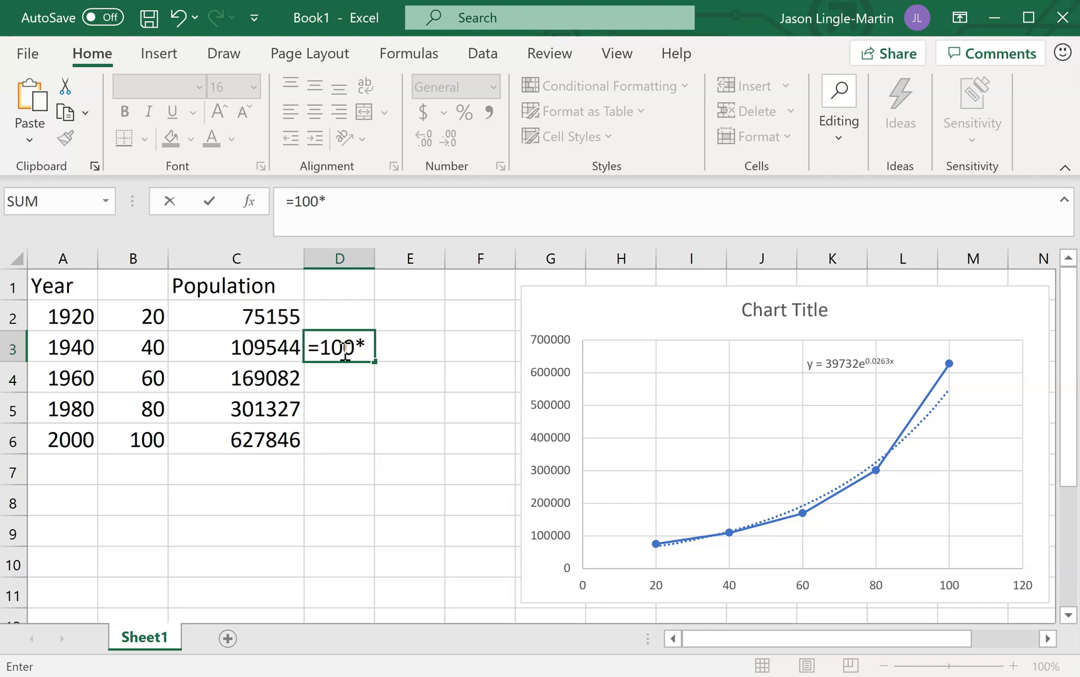
pyautogui.write('(')
pyautogui.click(264, 348)
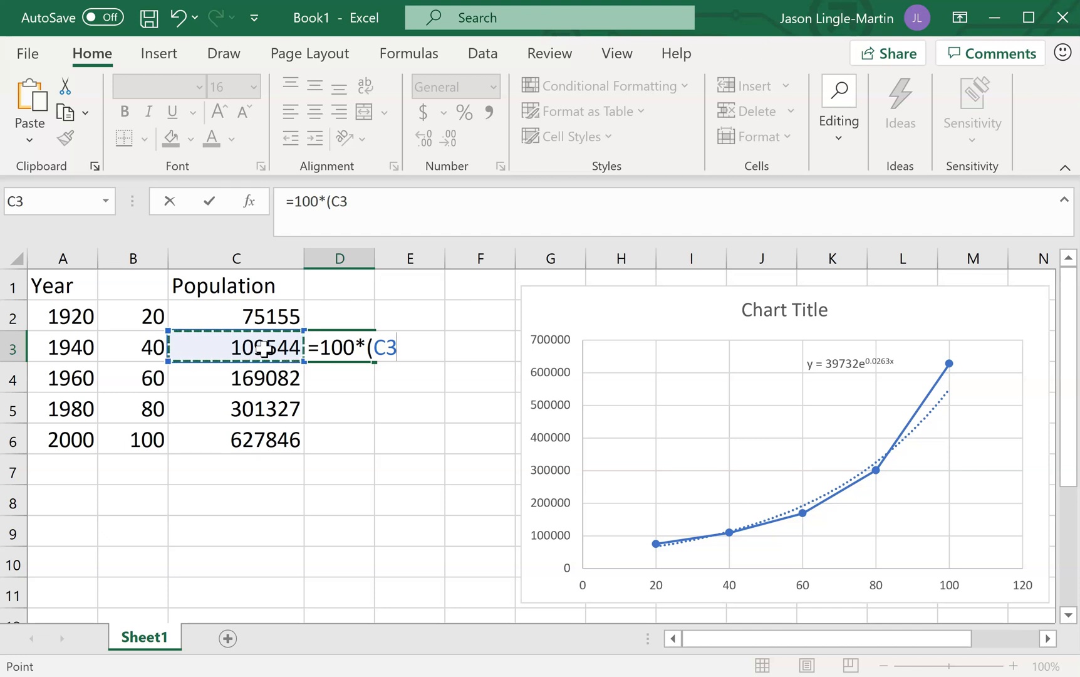
pyautogui.write('-')
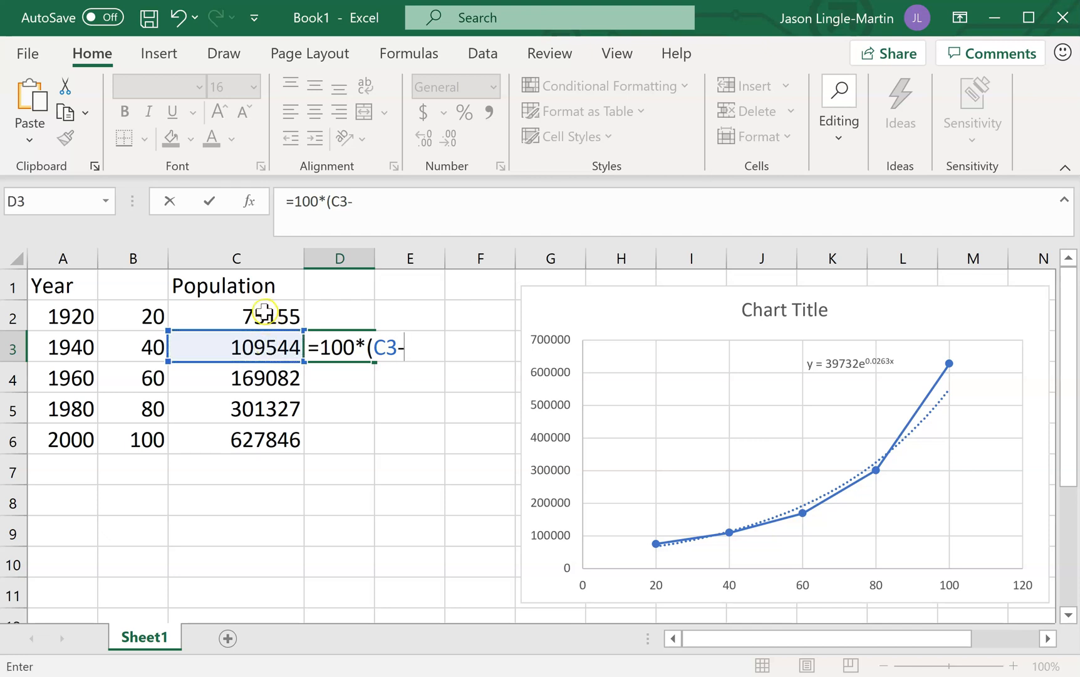
pyautogui.click(264, 313)
pyautogui.write(')')
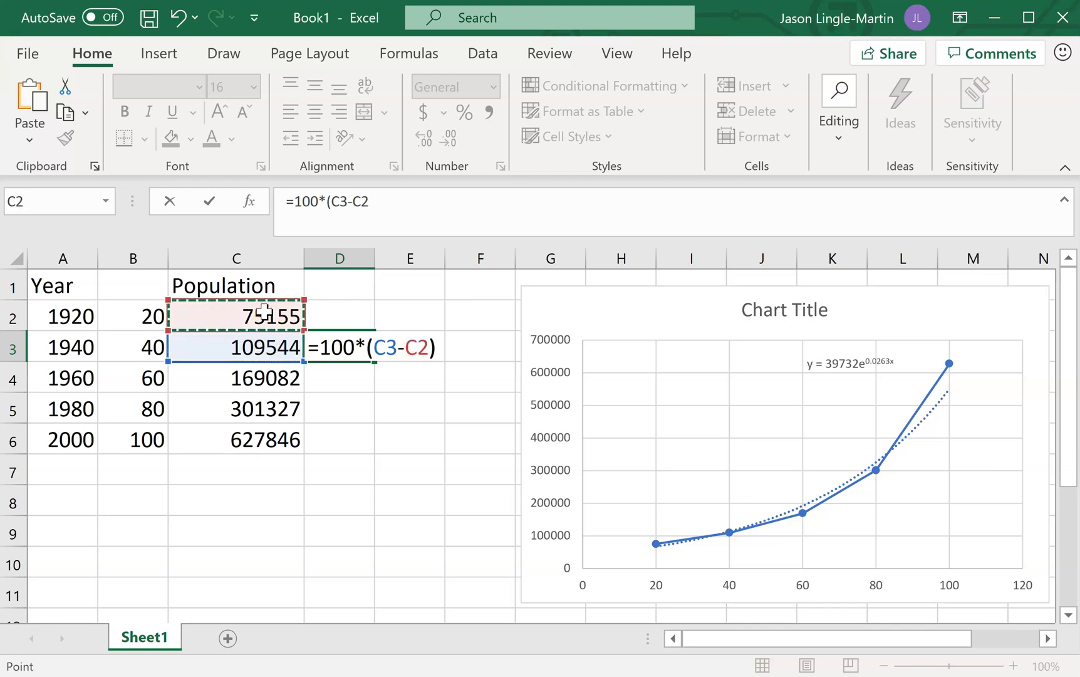
pyautogui.write('/')
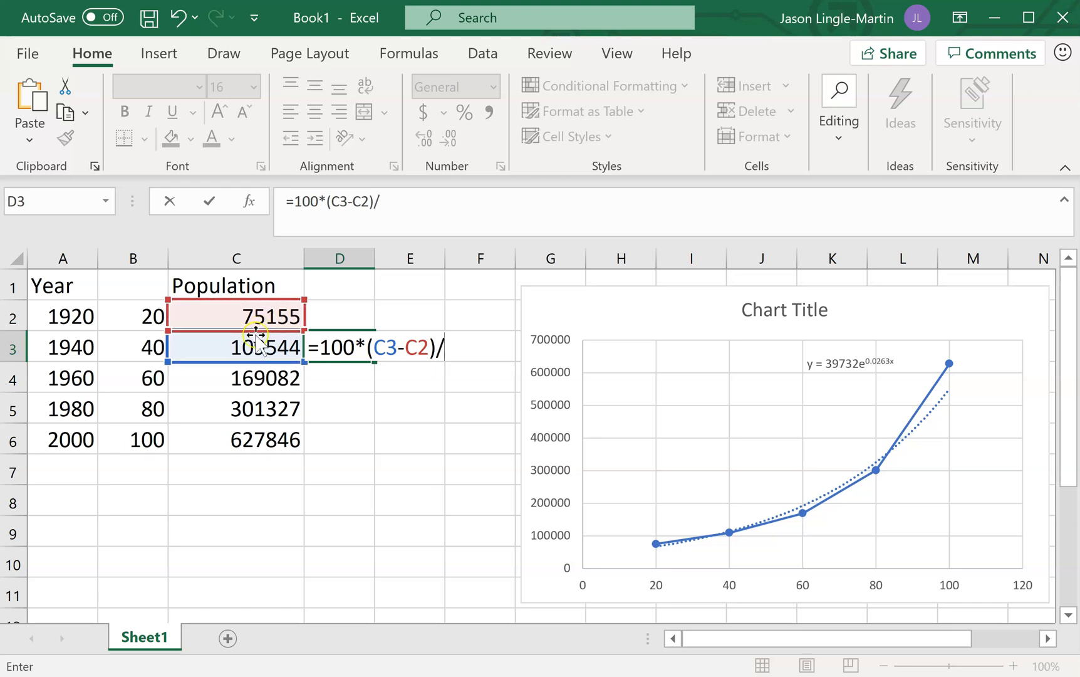
pyautogui.click(254, 313)
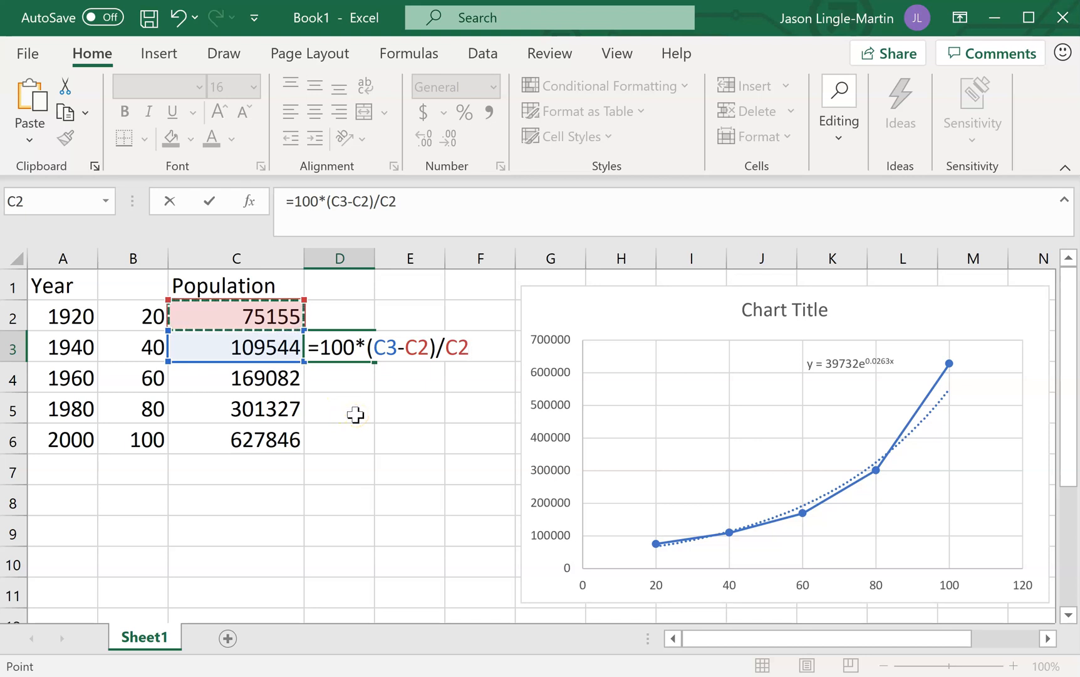
pyautogui.press('Return')
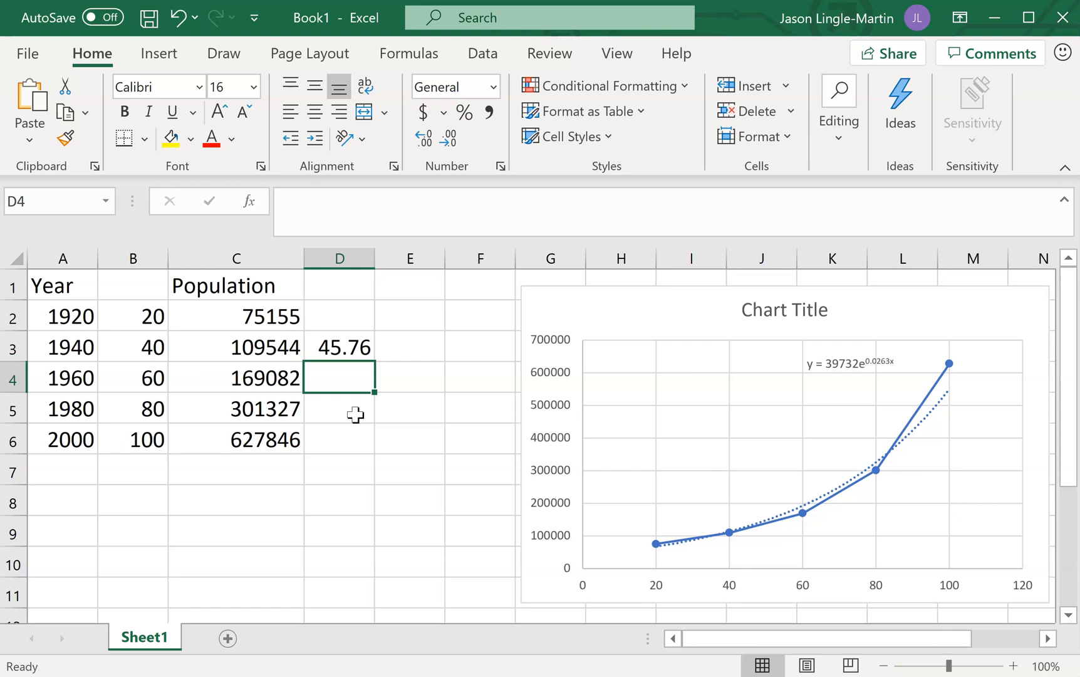
# - Fill the percentage change formula from D3 down to D6
pyautogui.press('Up')
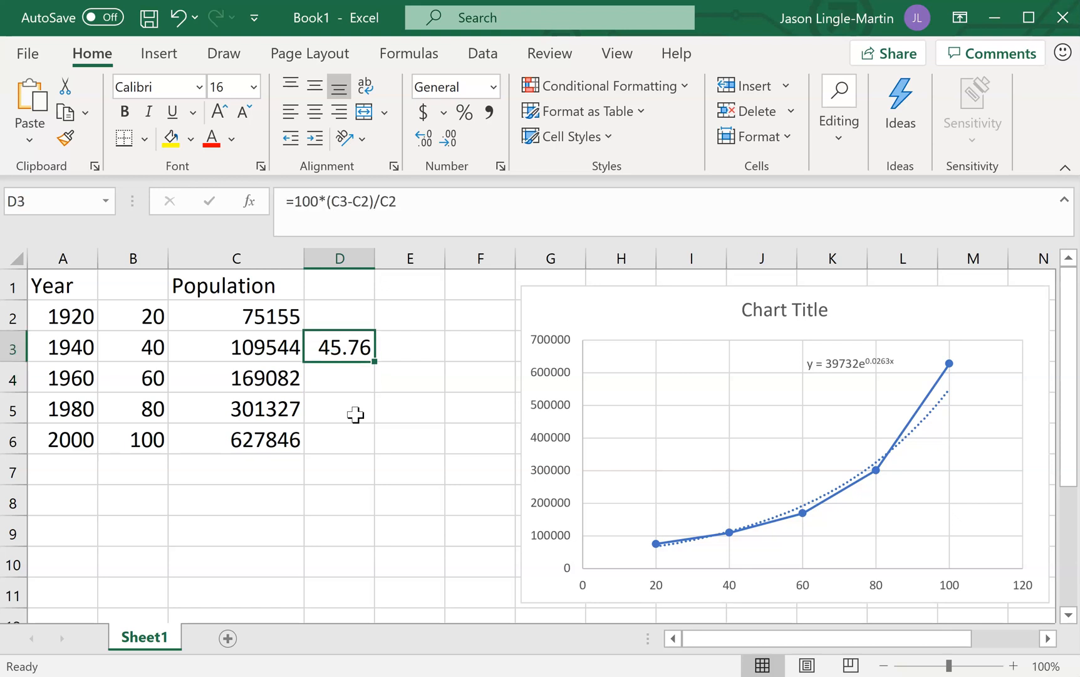
pyautogui.hotkey('shift', 'Down')
pyautogui.hotkey('shift', 'Down')
pyautogui.hotkey('shift', 'Down')
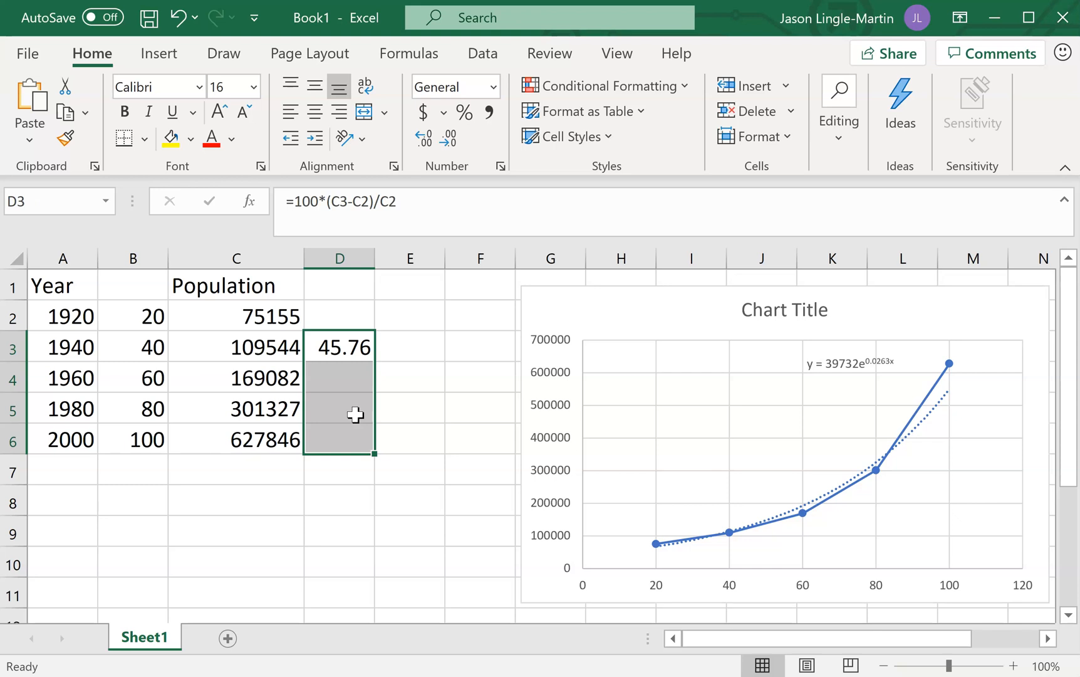
pyautogui.hotkey('ctrl', 'd')
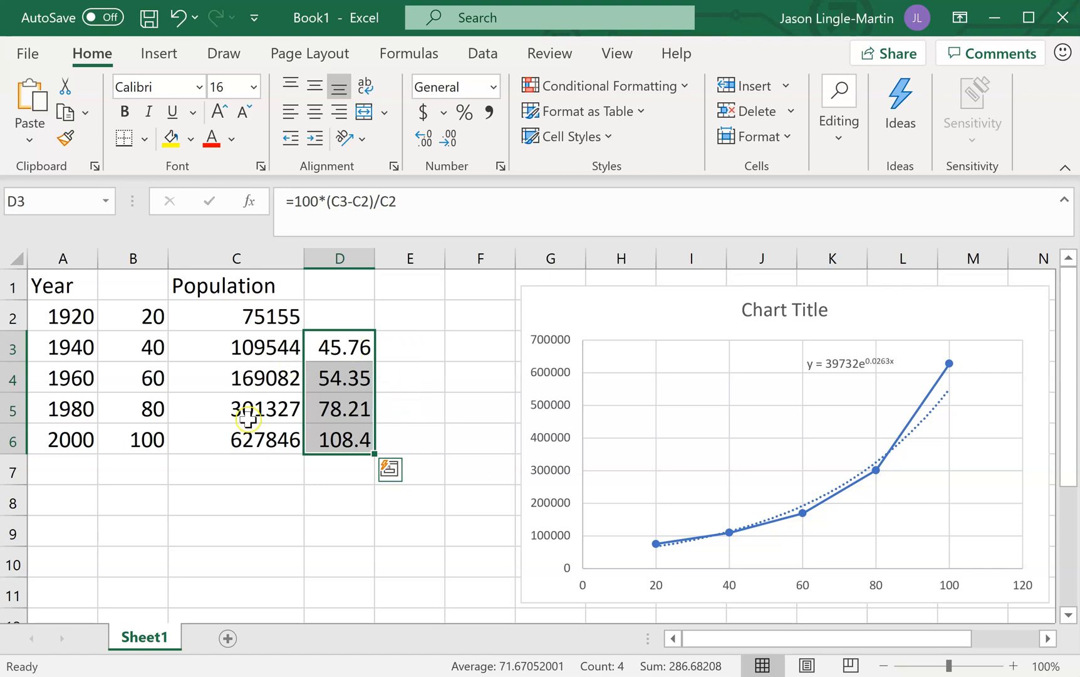
# - Calculate the yearly percentage change for 1940 in E3 with the formula =D3/20
pyautogui.click(426, 356)
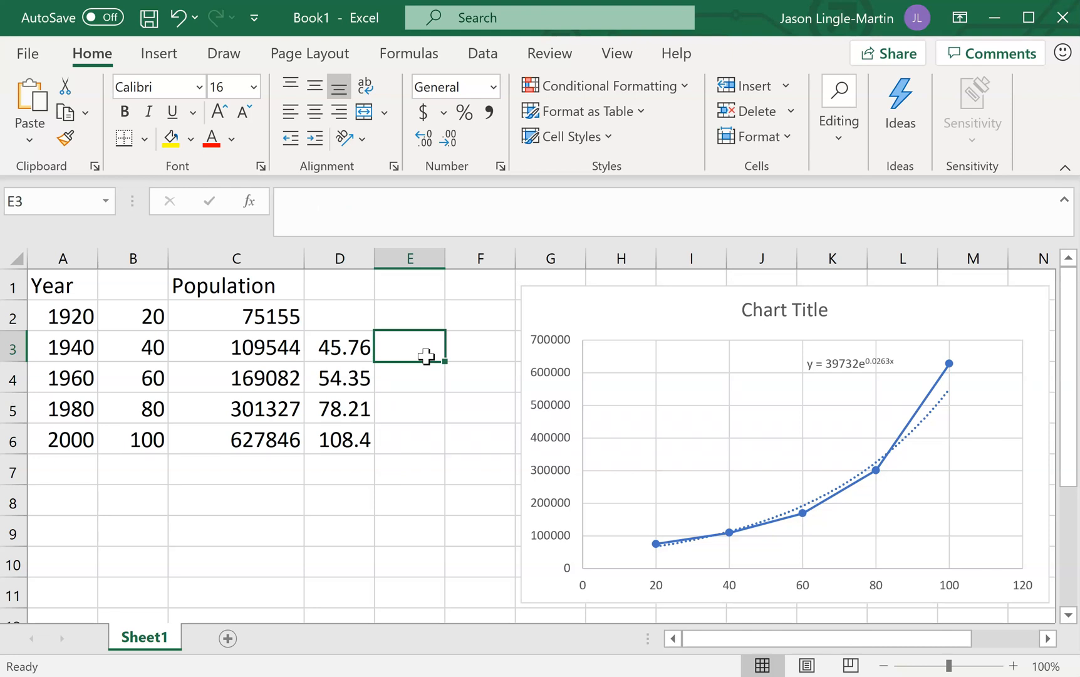
pyautogui.write('=')
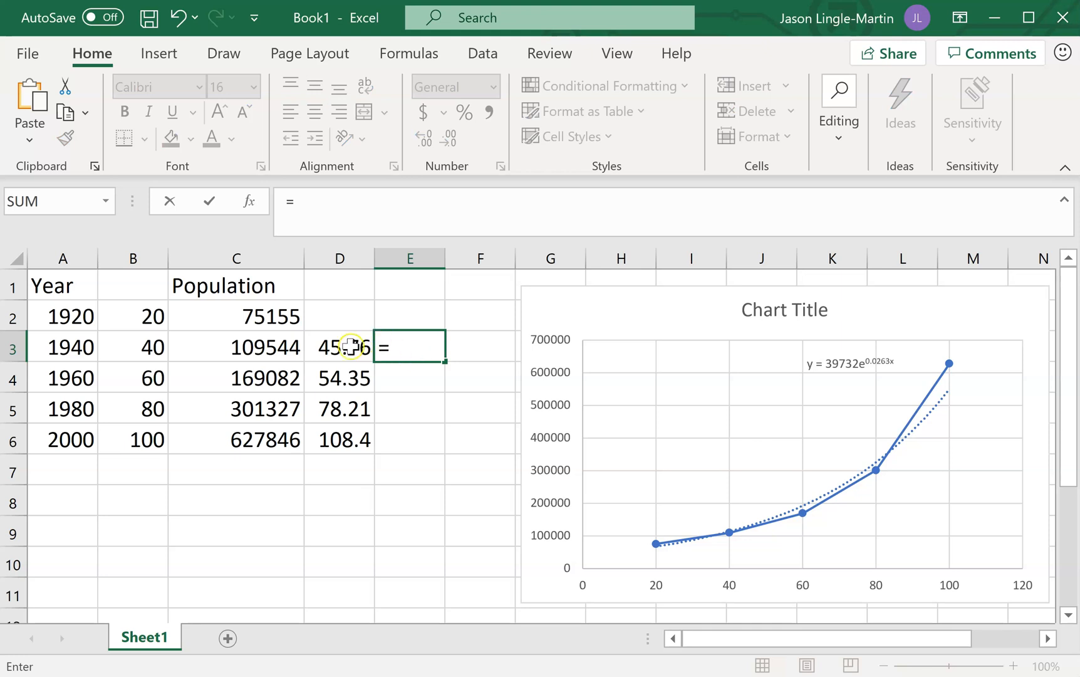
pyautogui.click(349, 345)
pyautogui.write('/20')
pyautogui.press('Return')
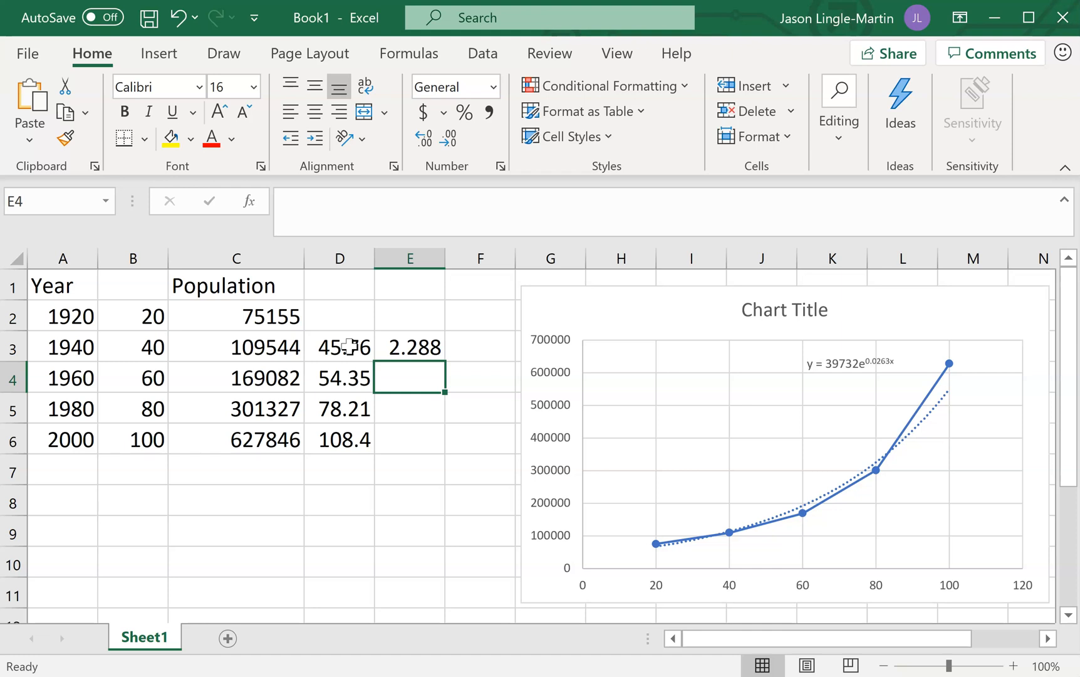
# - Fill the yearly change formula from E3 down to E6
pyautogui.press('Up')
pyautogui.hotkey('shift', 'Down')
pyautogui.hotkey('shift', 'Down')
pyautogui.hotkey('shift', 'Down')
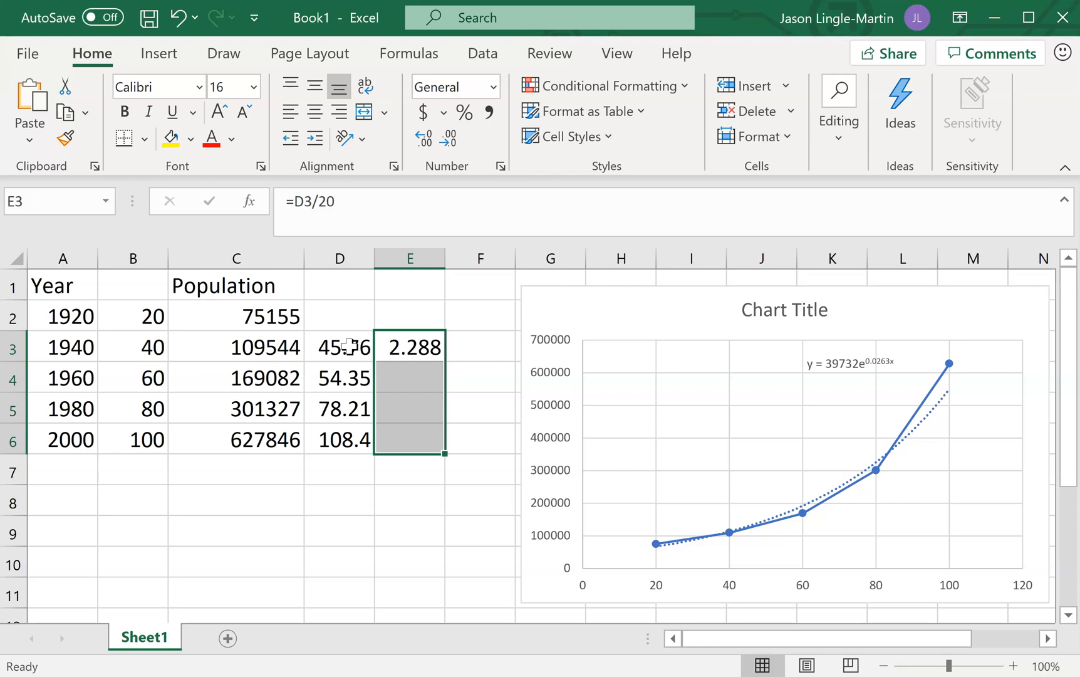
pyautogui.hotkey('ctrl', 'd')
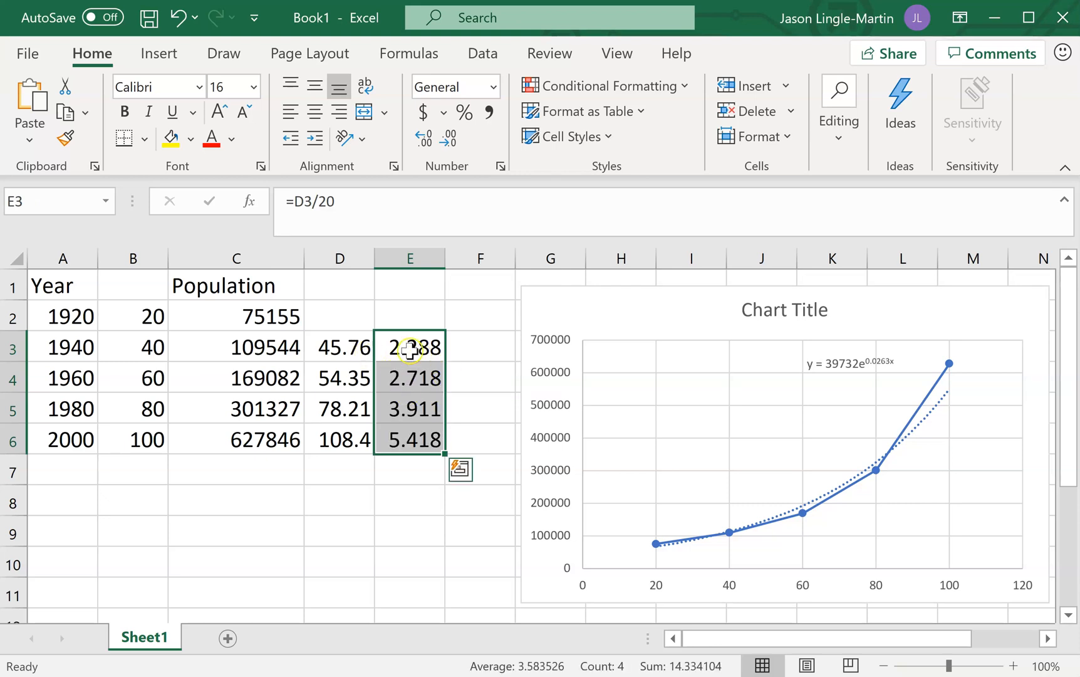
pyautogui.click(418, 470)
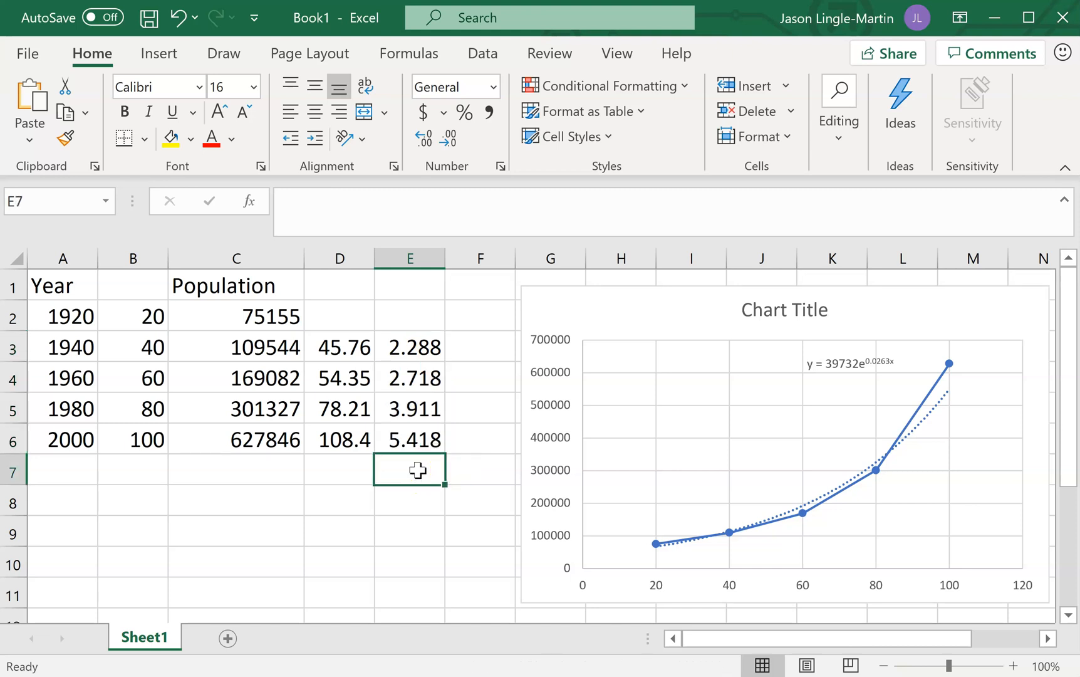